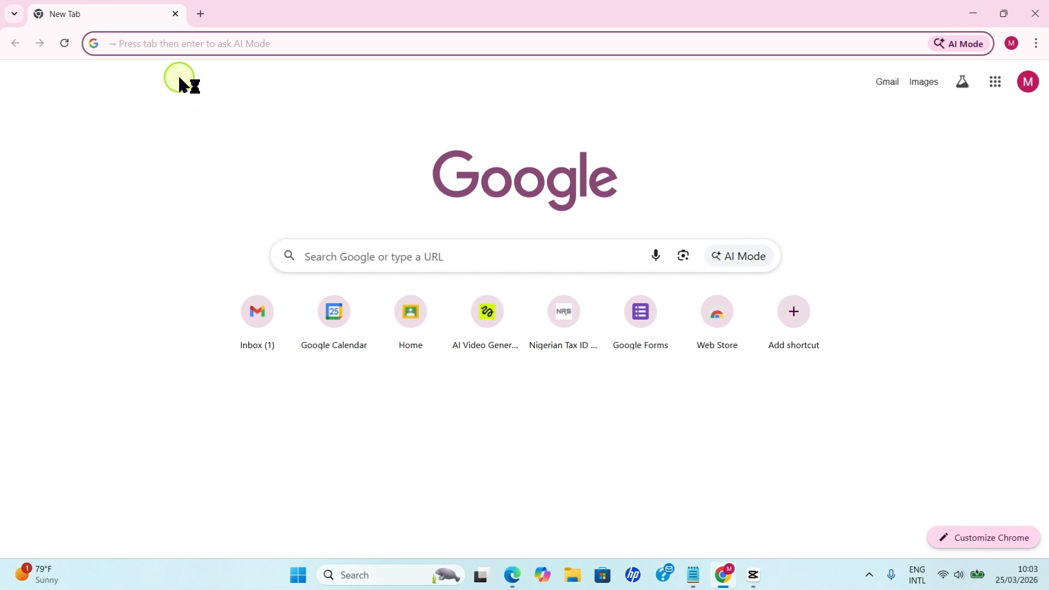
# Open calendar.google.com and show the calendar in week view
pyautogui.write('calendar.google.com')
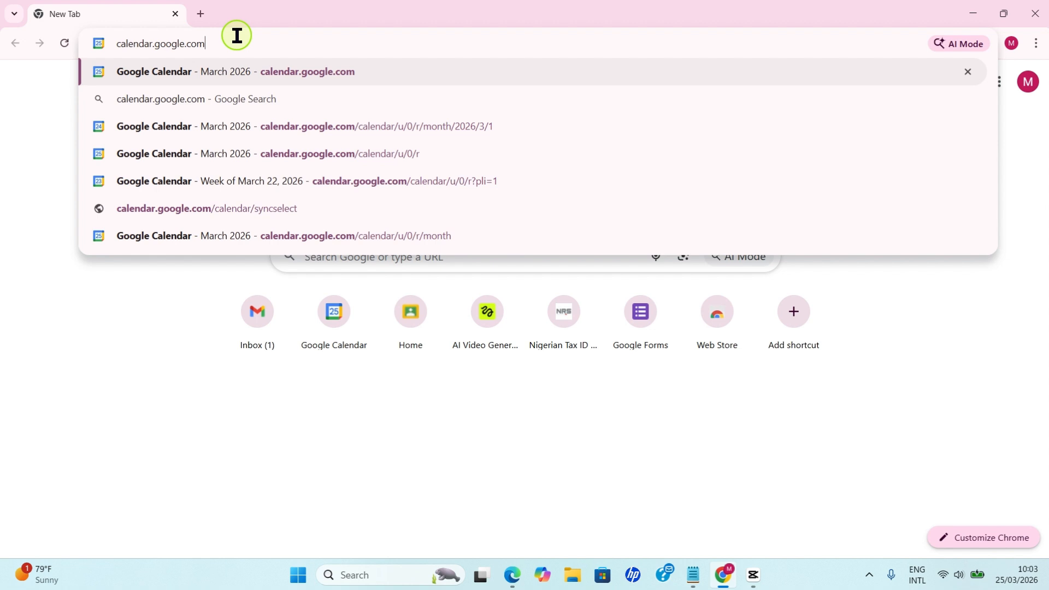
pyautogui.press('Return')
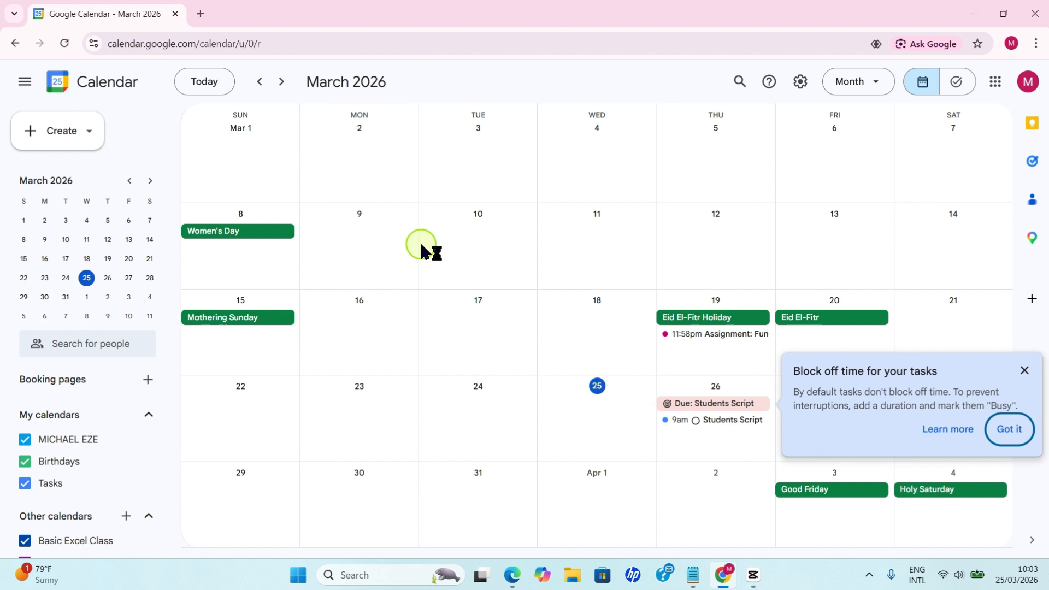
pyautogui.click(1024, 371)
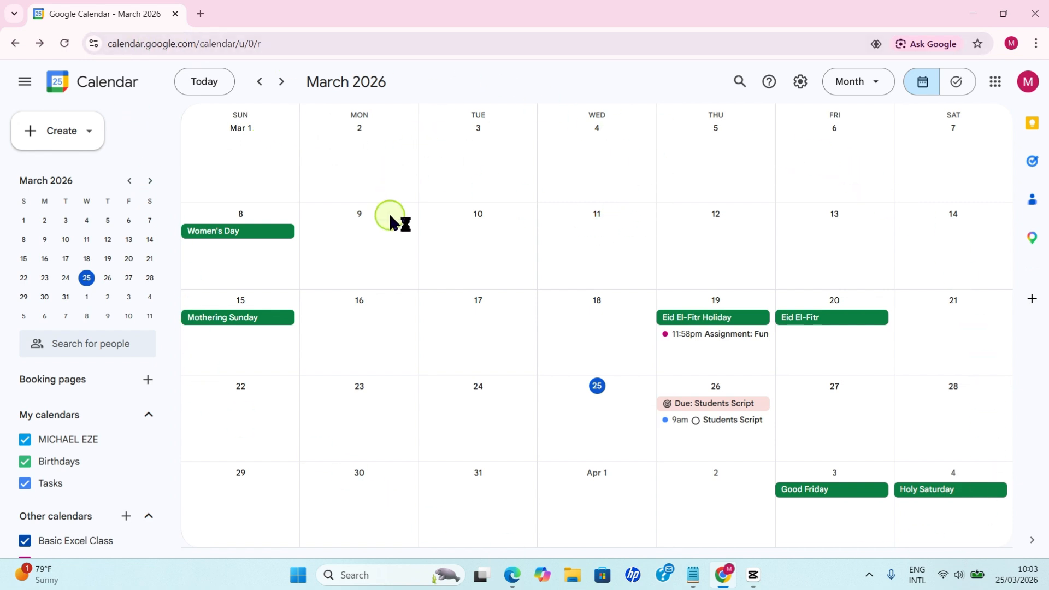
pyautogui.click(876, 85)
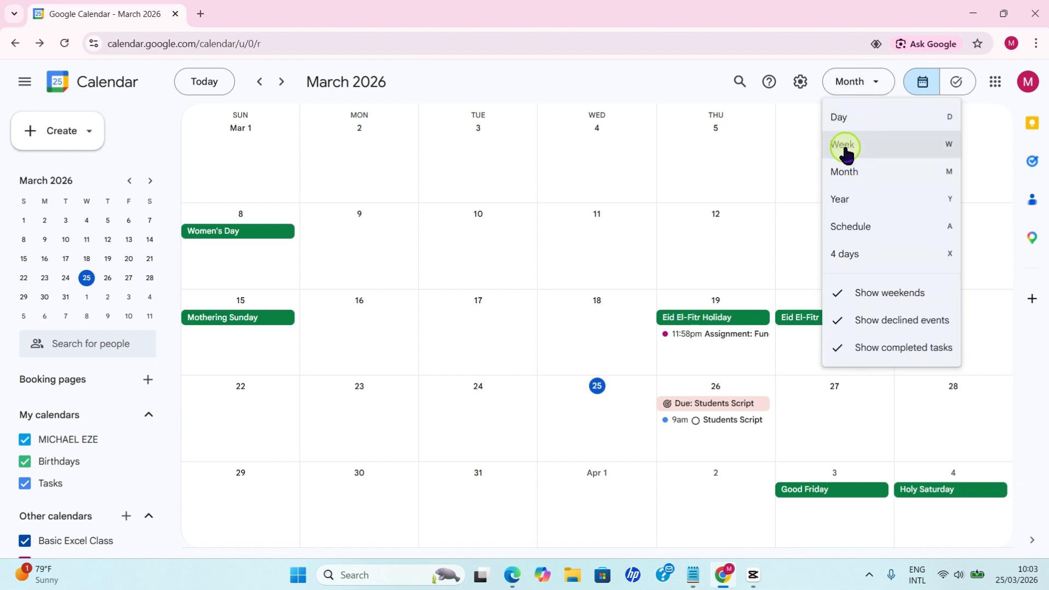
pyautogui.click(869, 148)
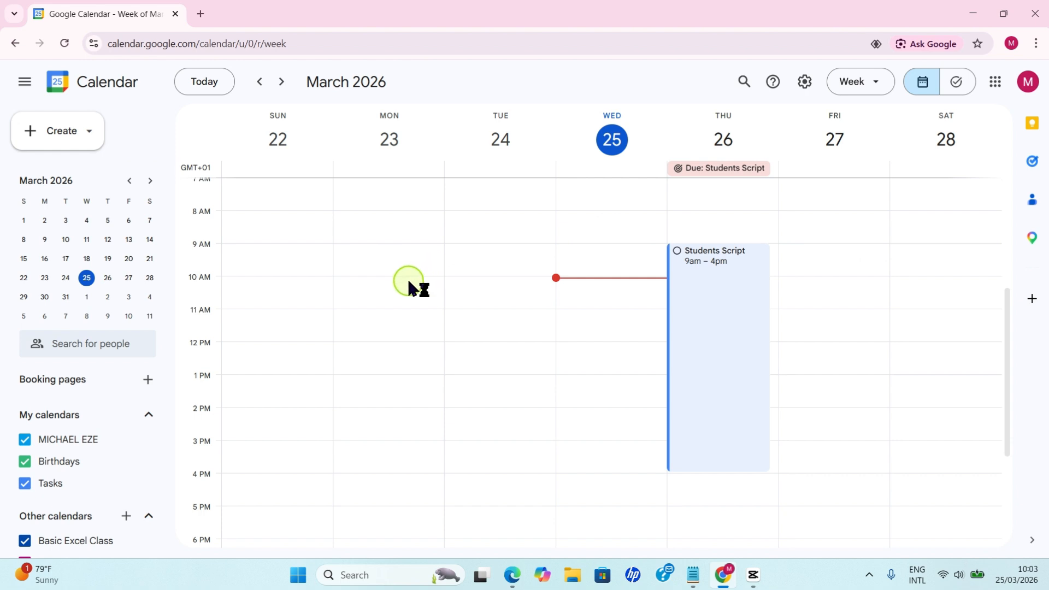
# Create a new calendar event titled "Year 1 Basic Tech Lecture"
pyautogui.click(65, 138)
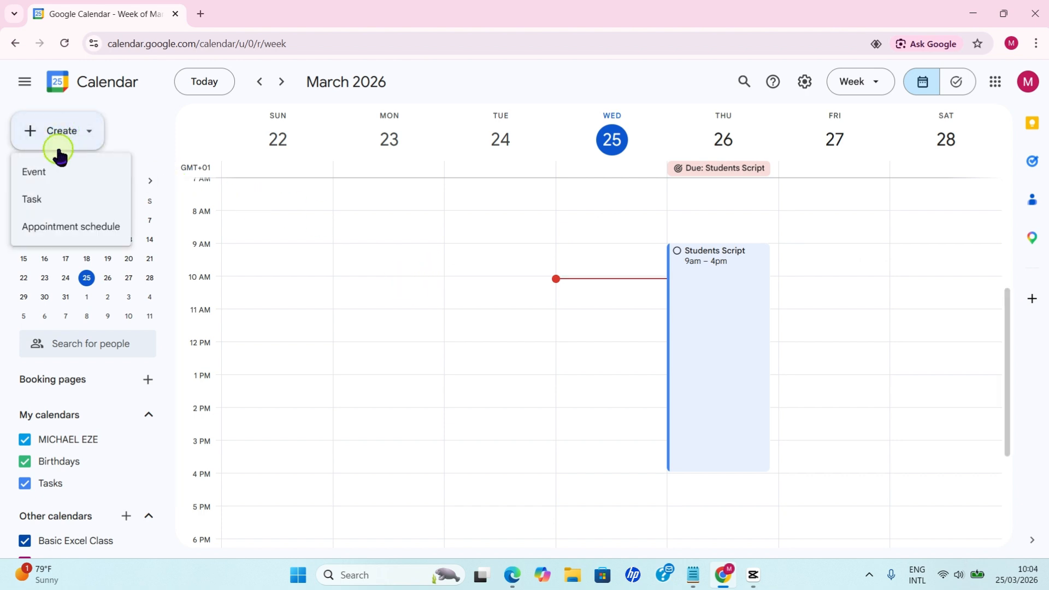
pyautogui.click(40, 174)
pyautogui.click(307, 191)
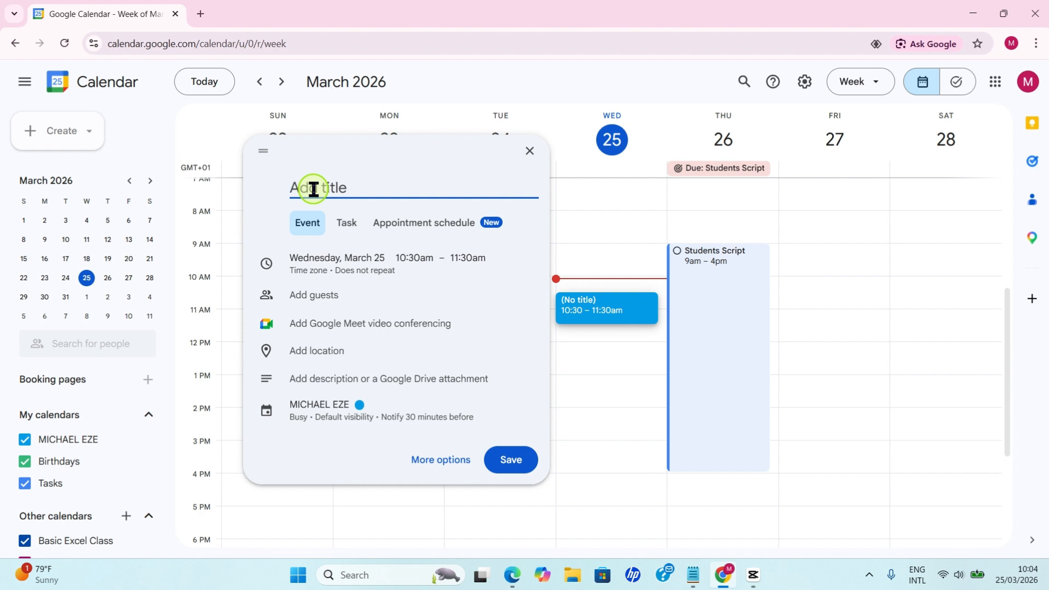
pyautogui.write('Year 1 Basic Tech Lecture')
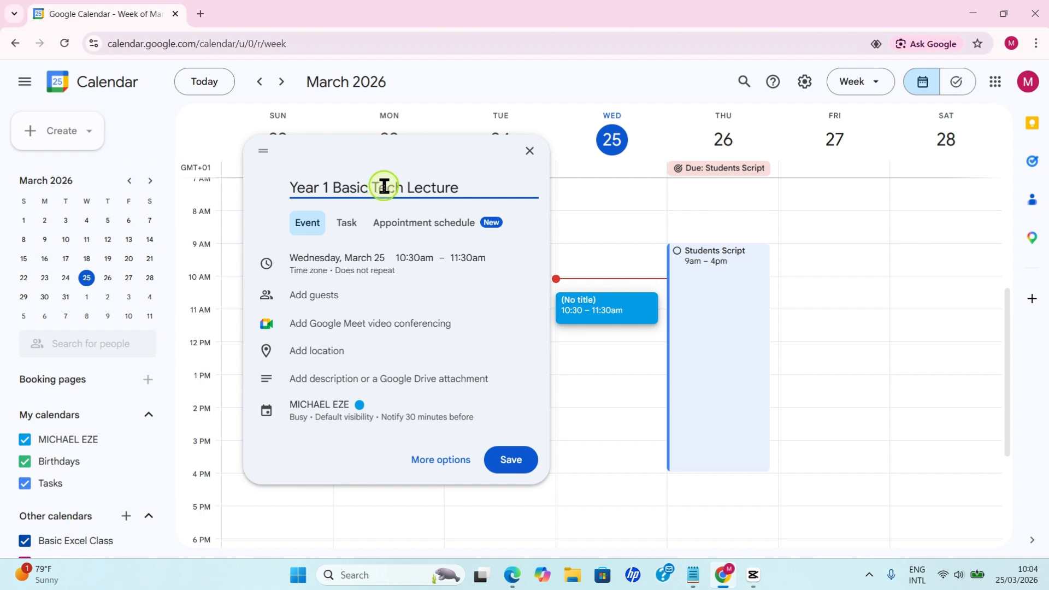
# Schedule the event for Thursday, March 26, from 10:00am to 12:00pm
pyautogui.click(330, 256)
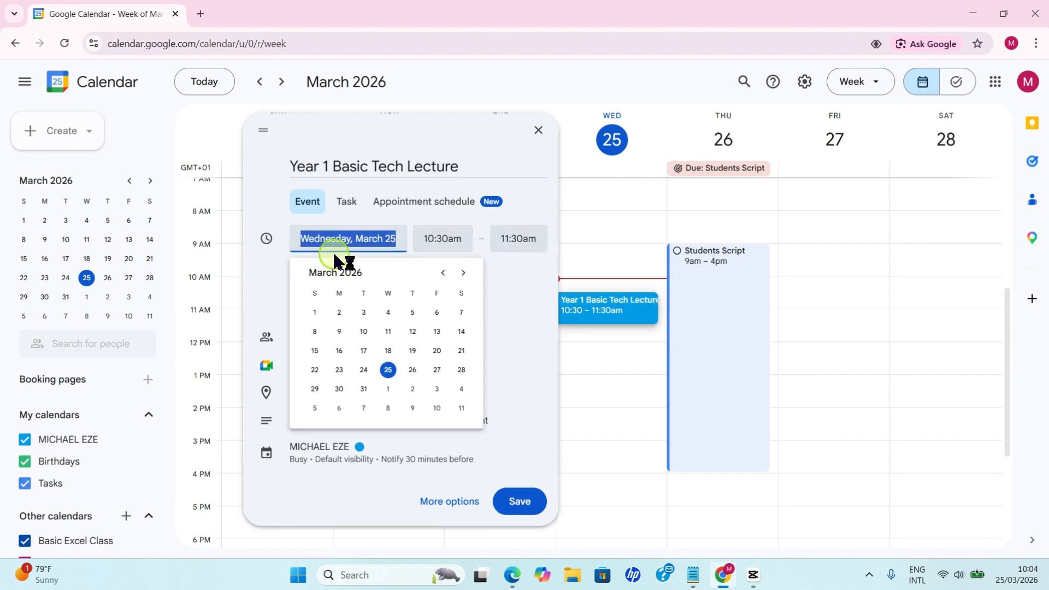
pyautogui.click(413, 371)
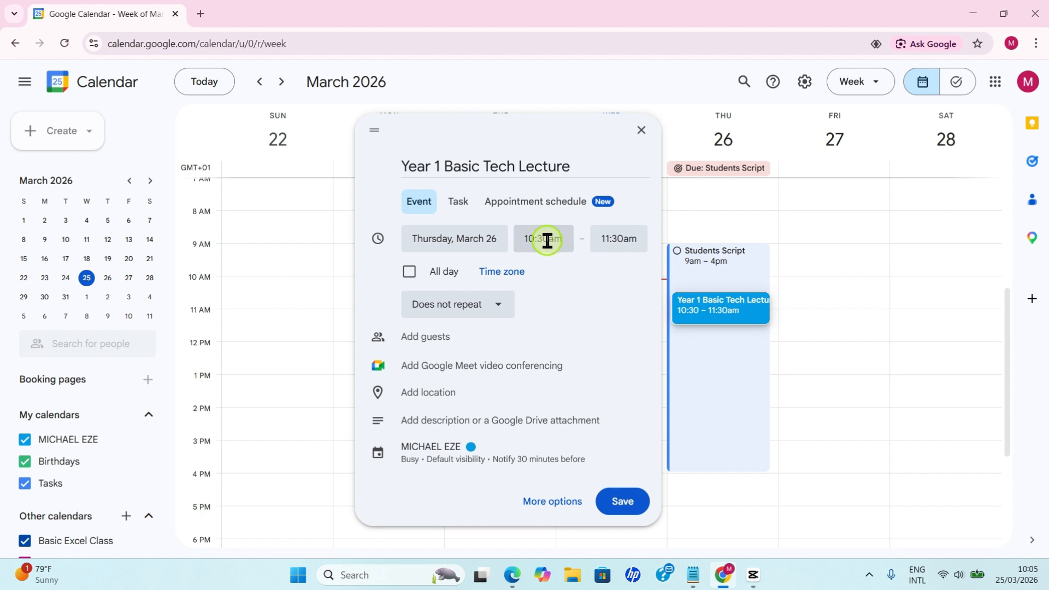
pyautogui.click(543, 239)
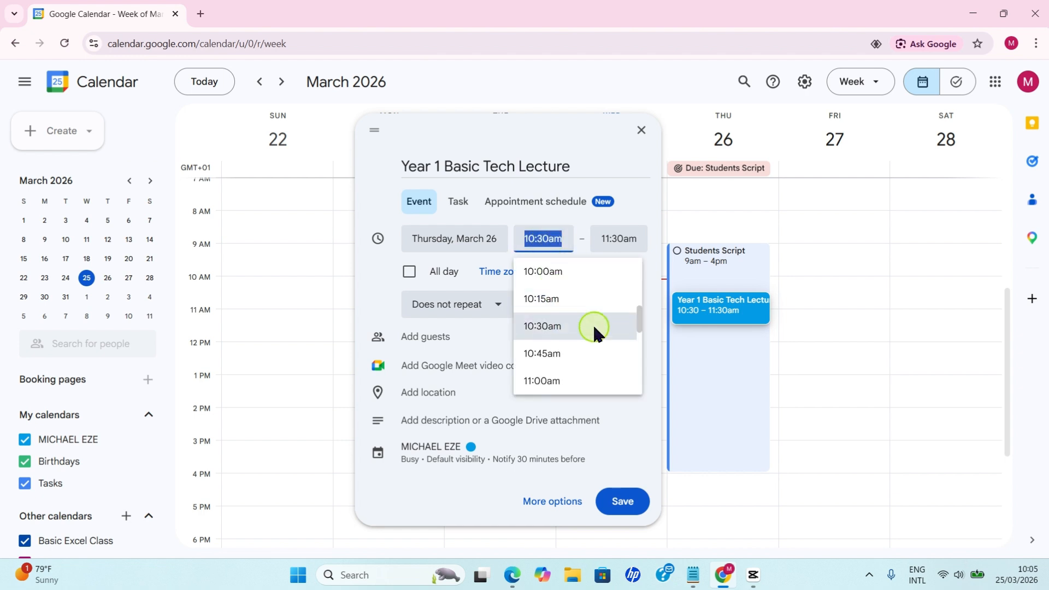
pyautogui.click(548, 274)
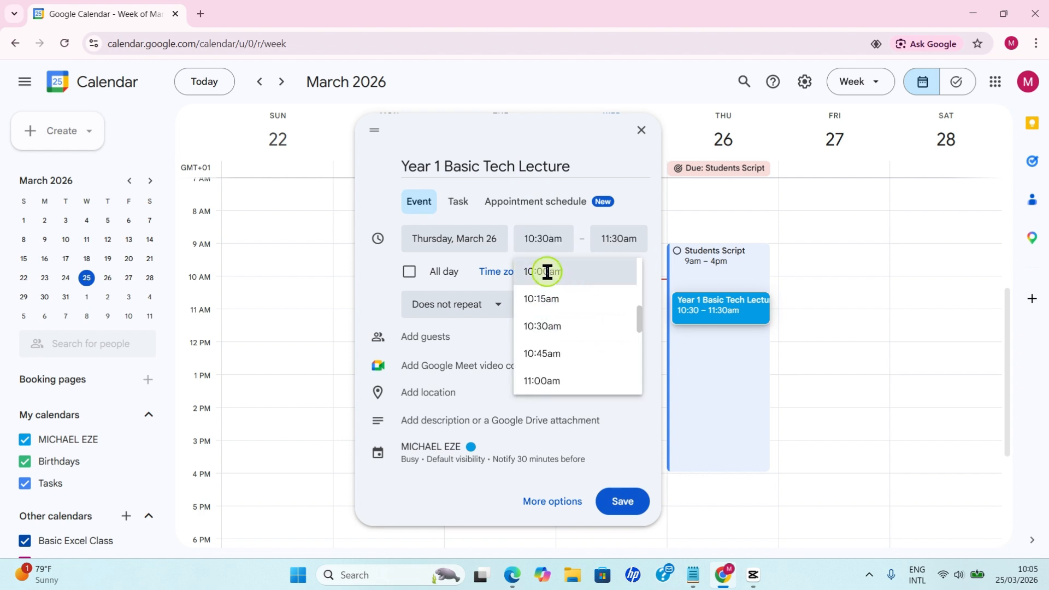
pyautogui.click(613, 239)
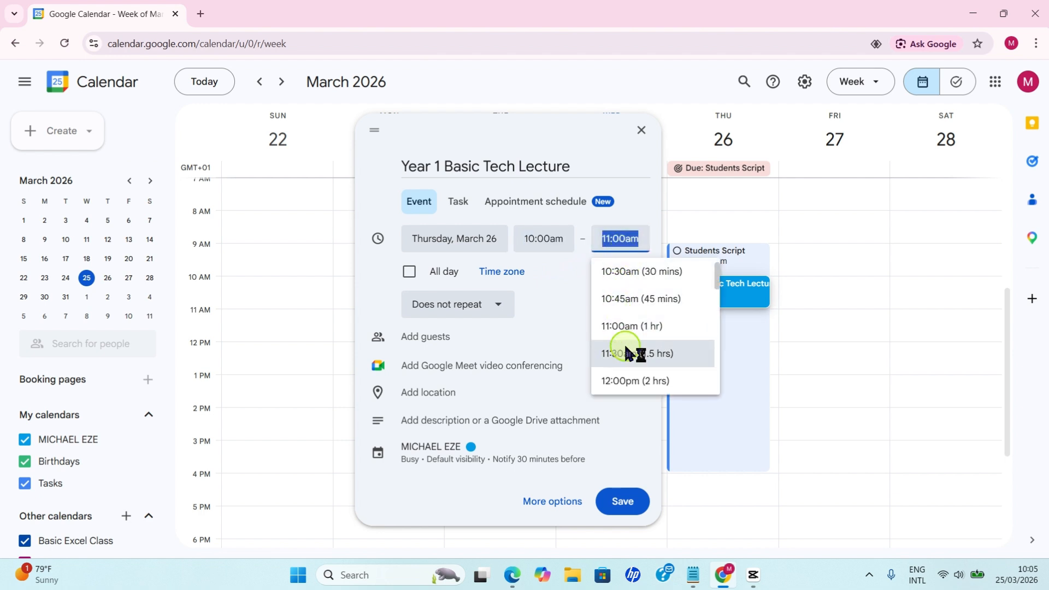
pyautogui.click(637, 379)
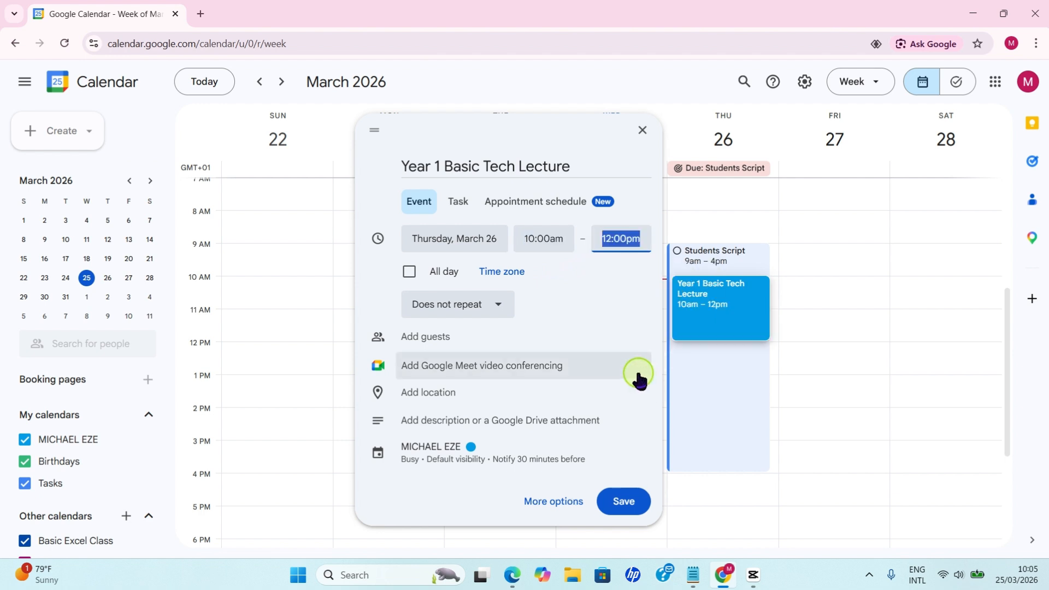
pyautogui.click(601, 285)
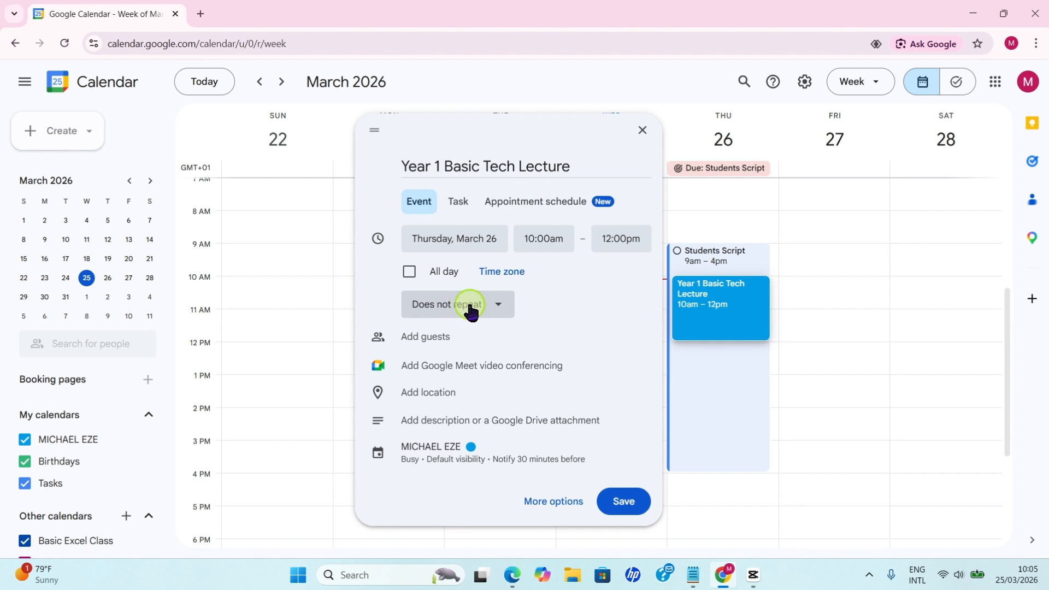
# Set the lecture event to repeat weekly on Thursday
pyautogui.click(497, 307)
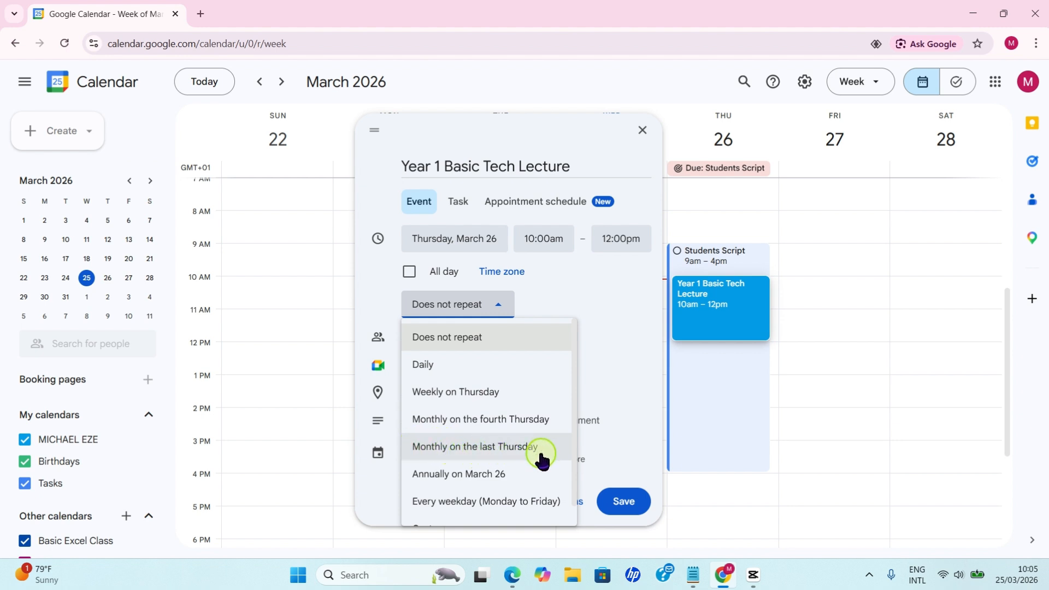
pyautogui.scroll(-1, 523, 460)
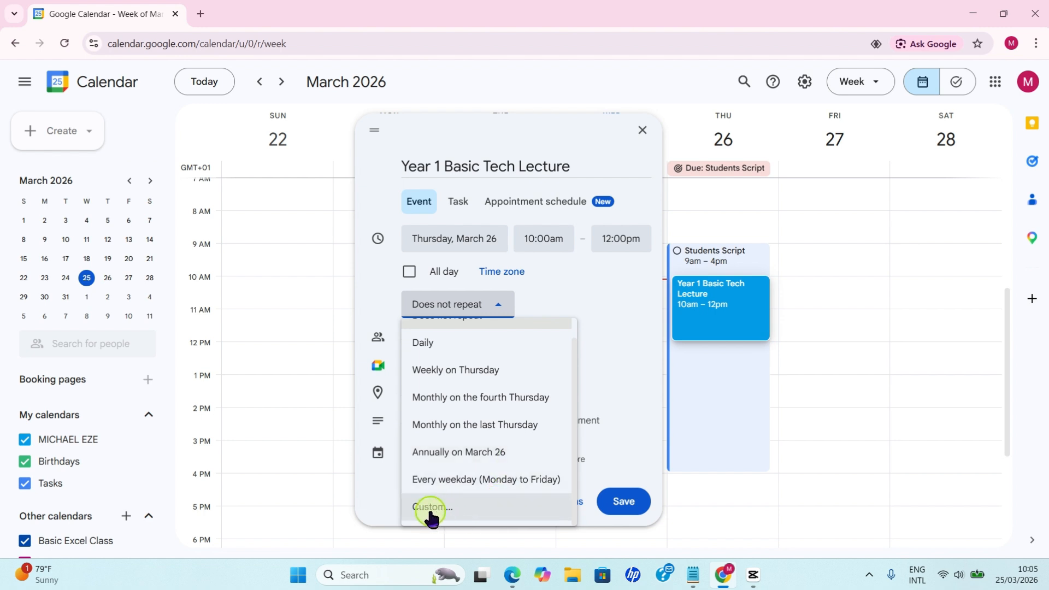
pyautogui.scroll(1, 475, 470)
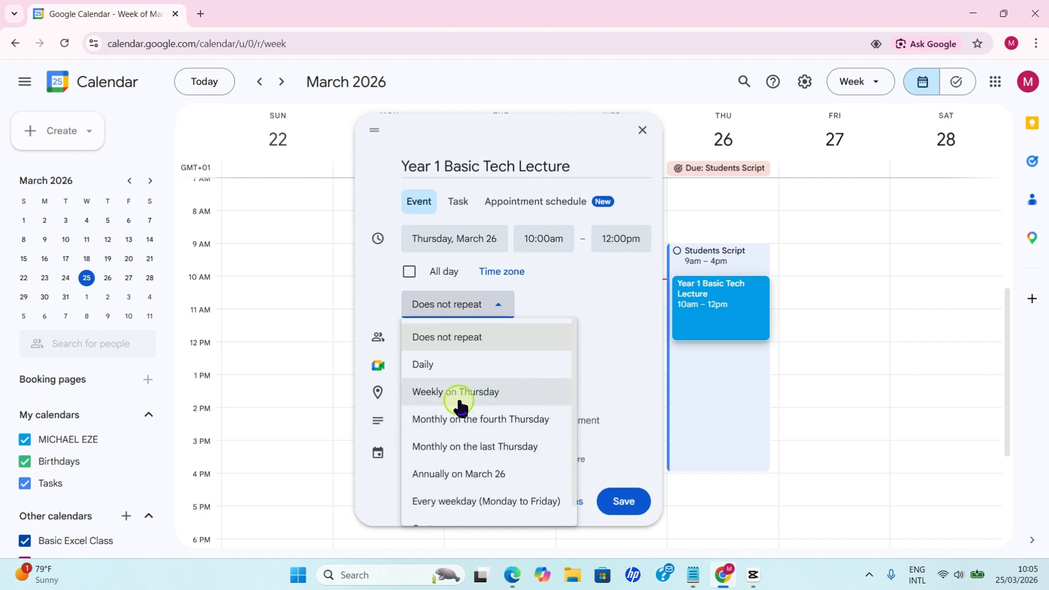
pyautogui.click(488, 392)
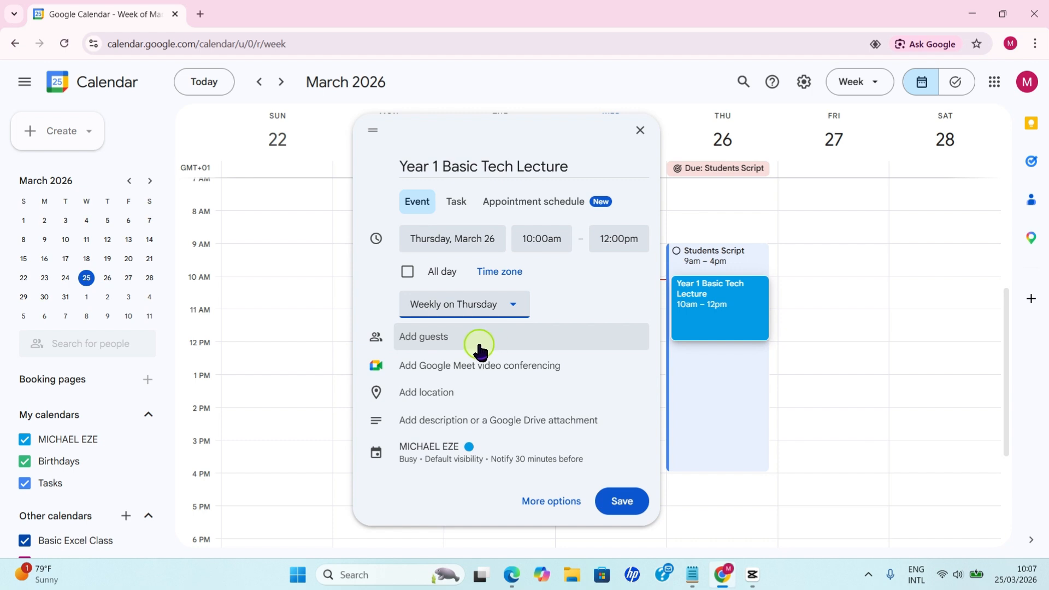
# Add a guest to the event by pasting the guest's e-mail address and choosing the matching suggestion
pyautogui.click(424, 339)
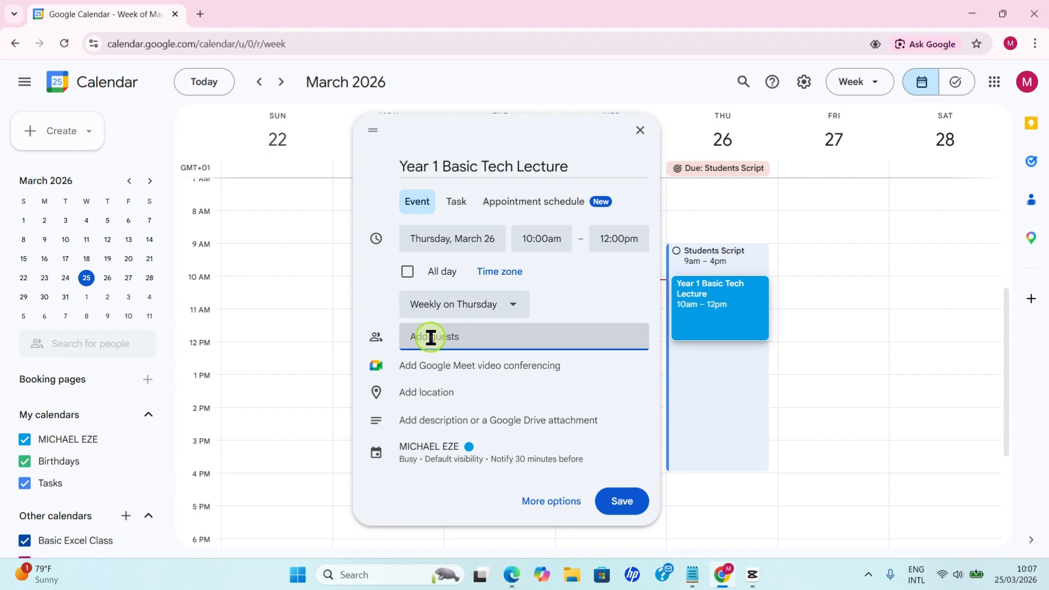
pyautogui.hotkey('ctrl', 'v')
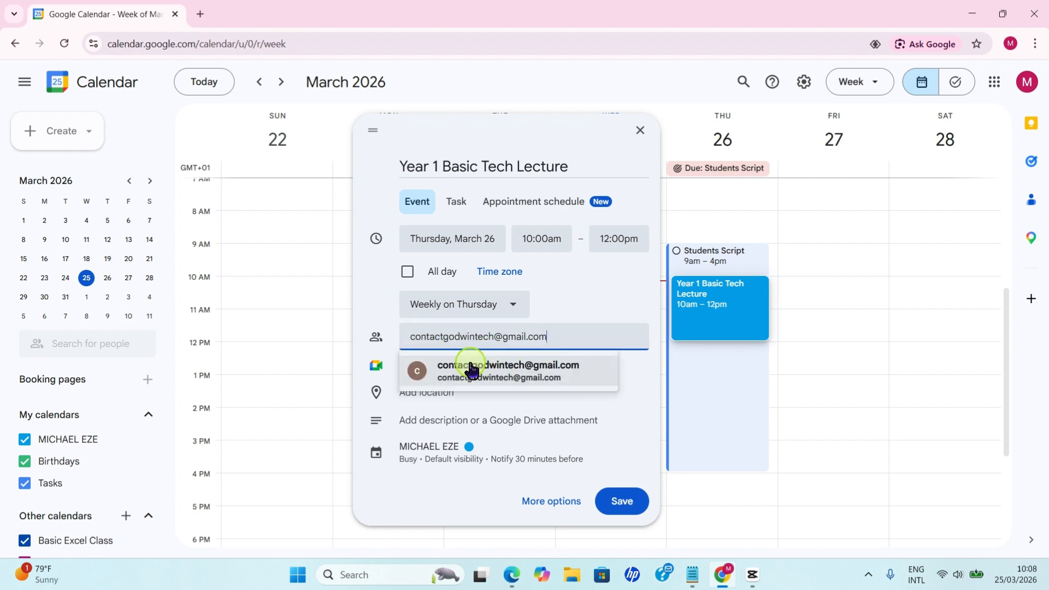
pyautogui.click(510, 372)
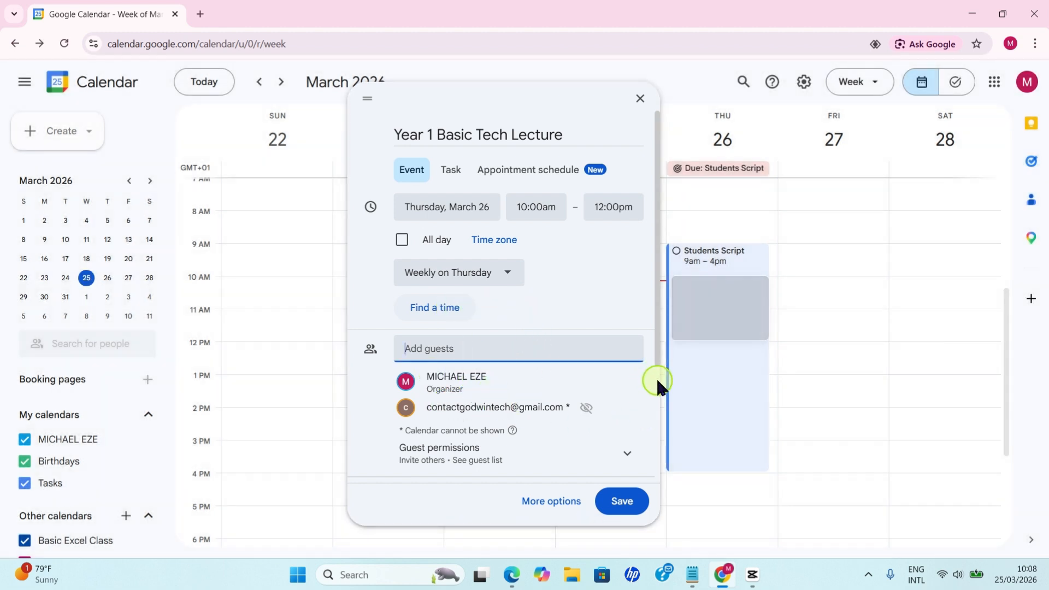
# Set the event location to Coal City University, Enugu, and add the description "The class I have with year one students."
pyautogui.scroll(-3, 389, 336)
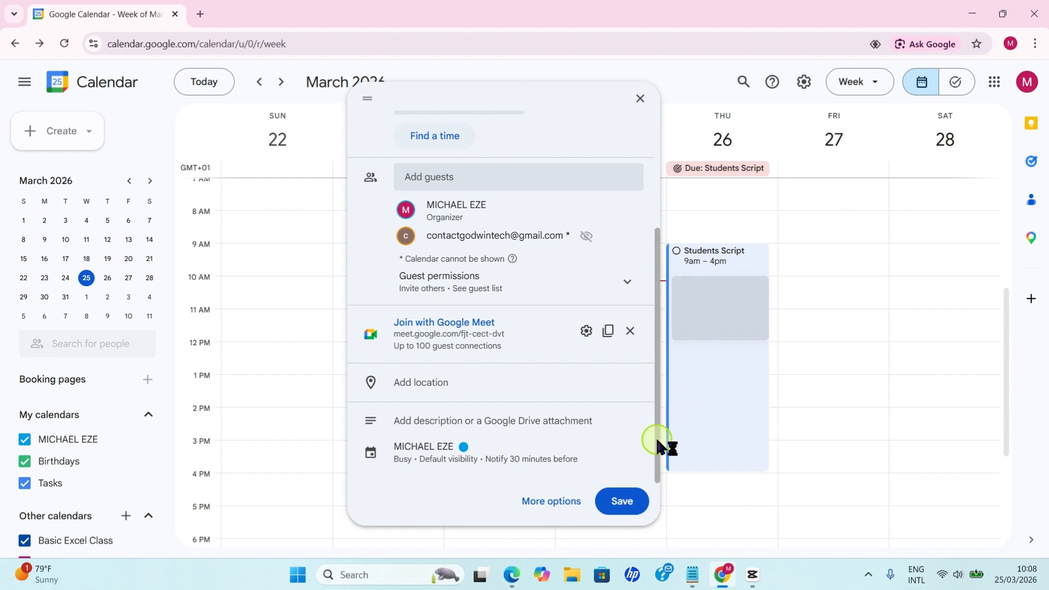
pyautogui.click(416, 386)
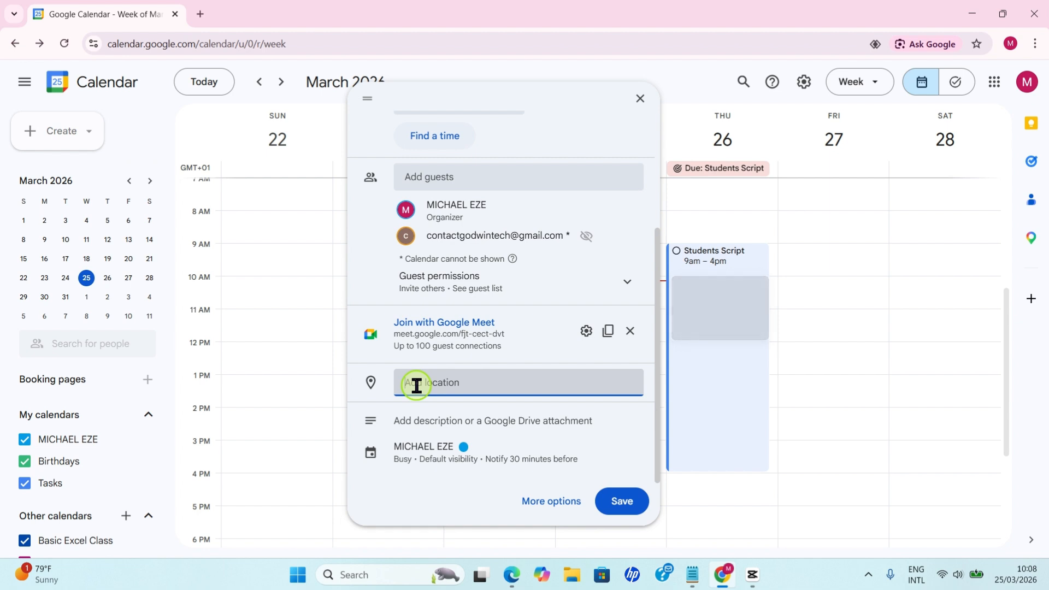
pyautogui.write('Coal City Univer')
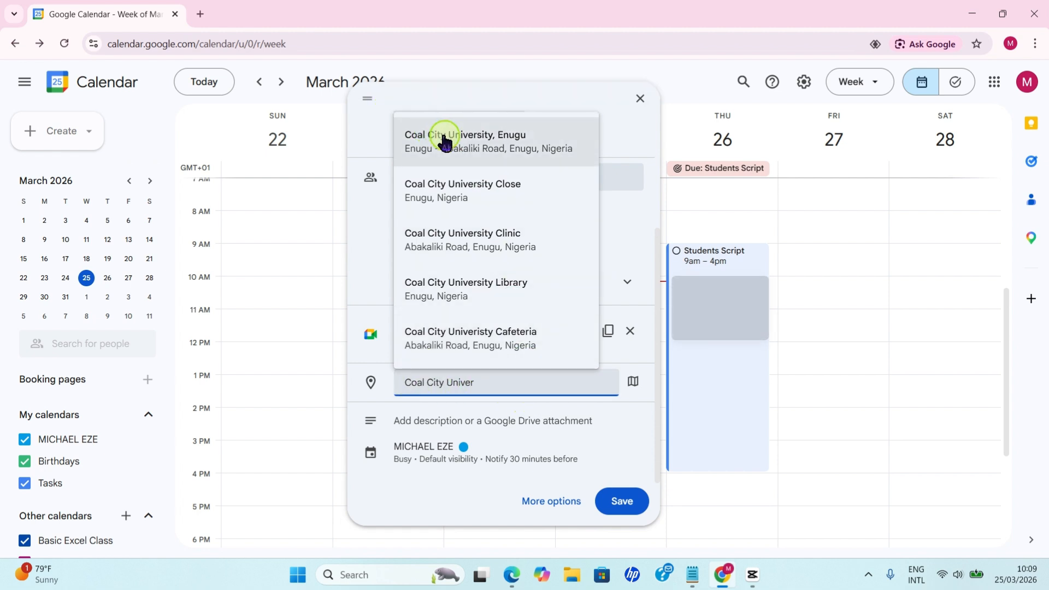
pyautogui.click(491, 141)
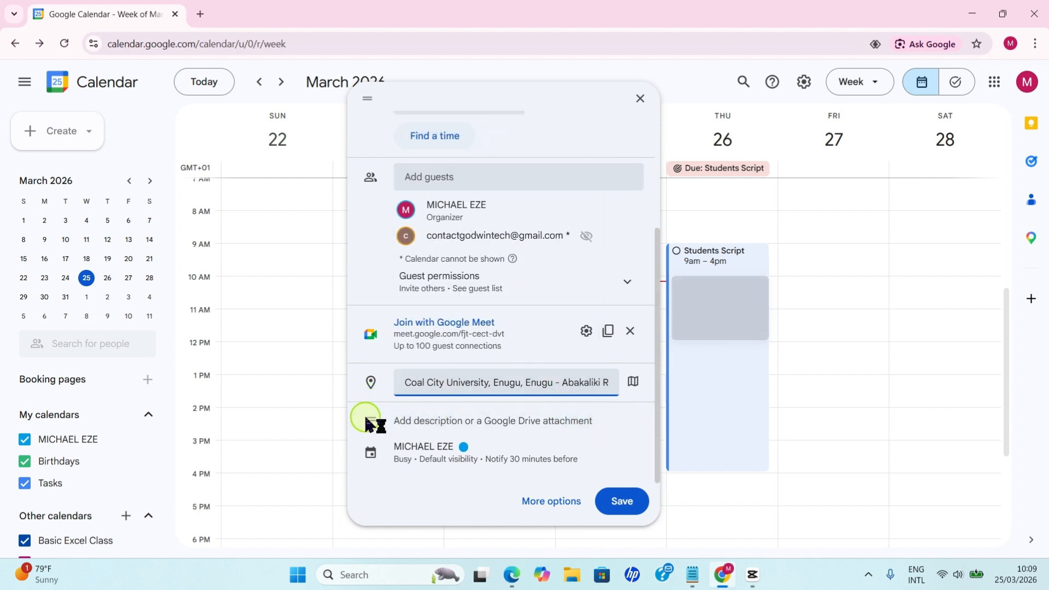
pyautogui.click(402, 426)
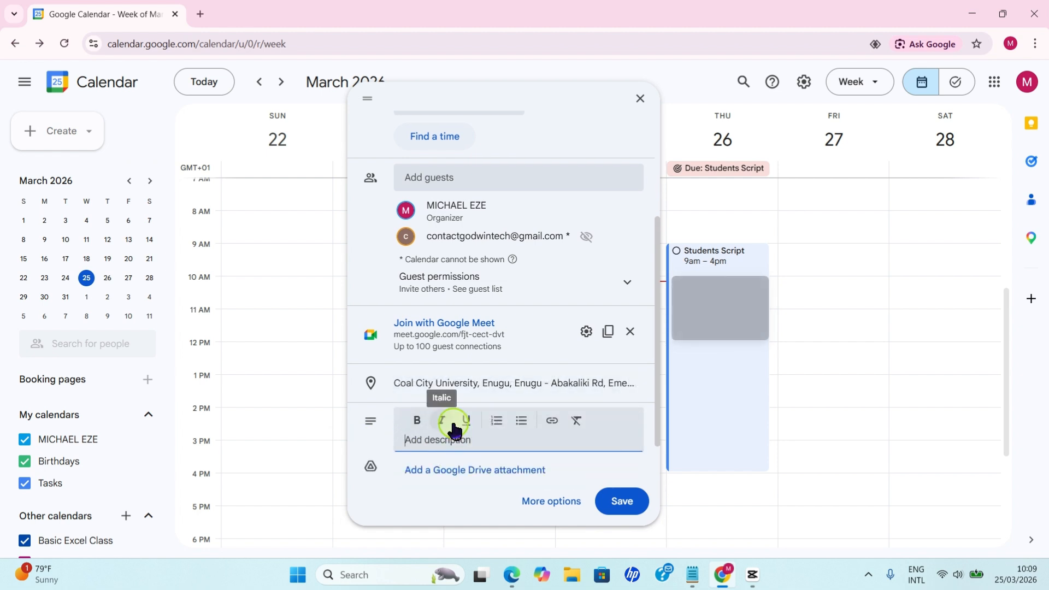
pyautogui.write('The class I have with year one students.')
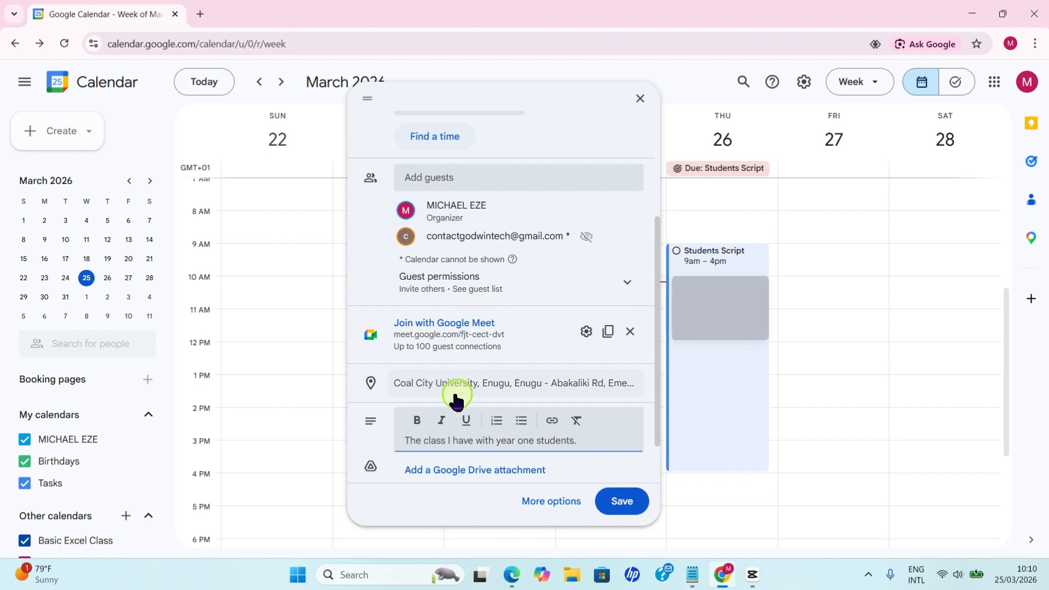
# Review the event's filled-in details, from title and schedule to guests, location, description and notification
pyautogui.scroll(-1, 636, 445)
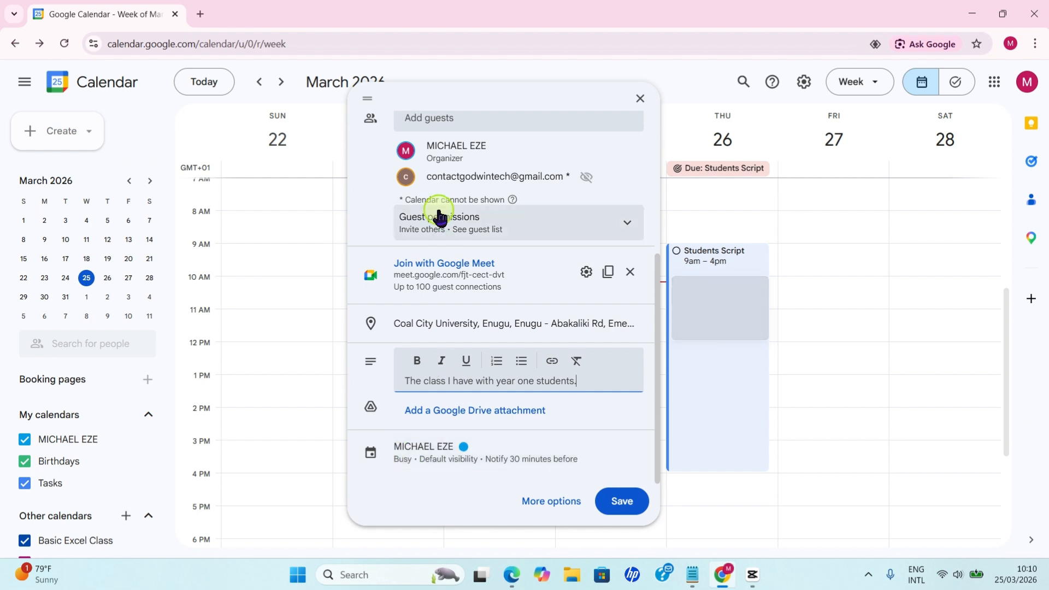
pyautogui.scroll(5, 435, 214)
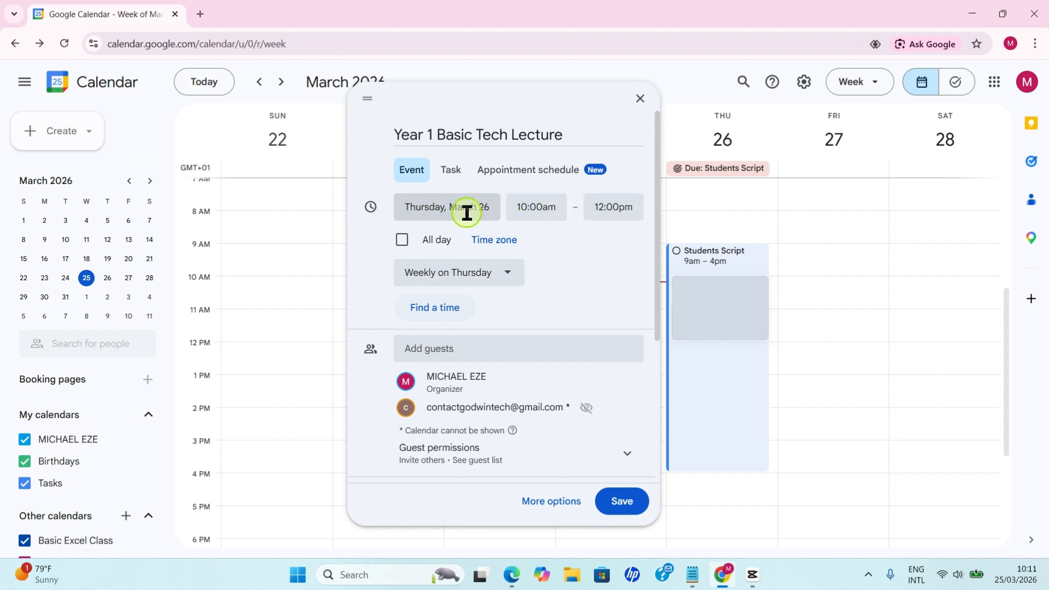
pyautogui.scroll(-4, 475, 235)
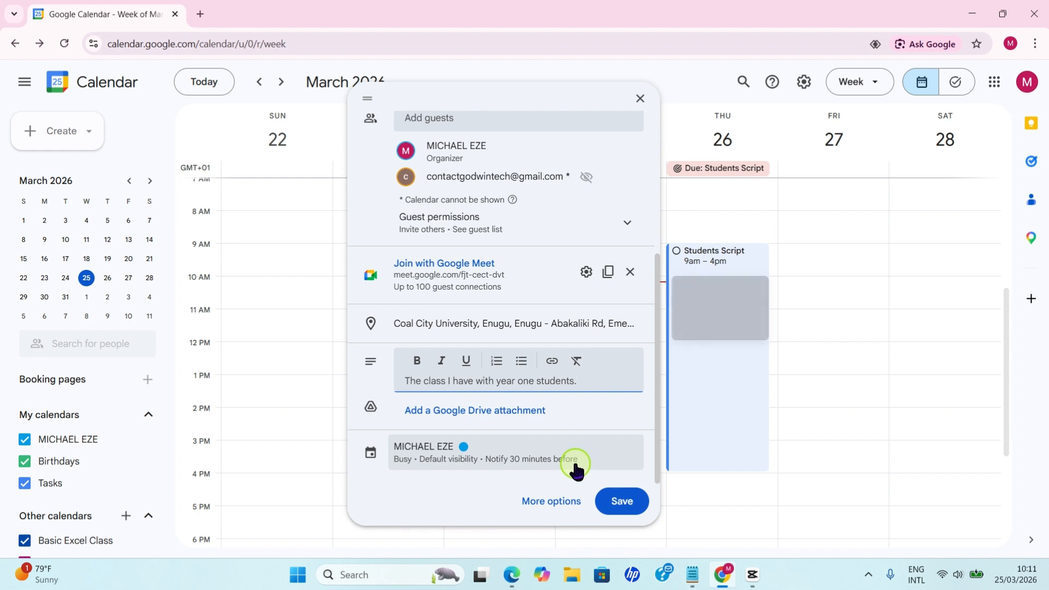
pyautogui.scroll(5, 574, 468)
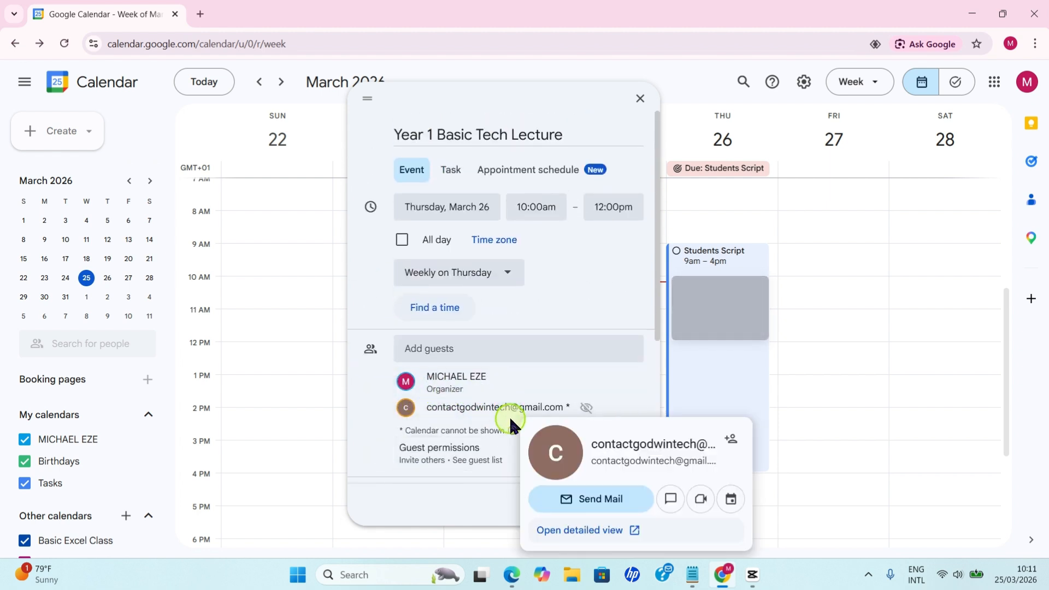
pyautogui.scroll(-4, 500, 398)
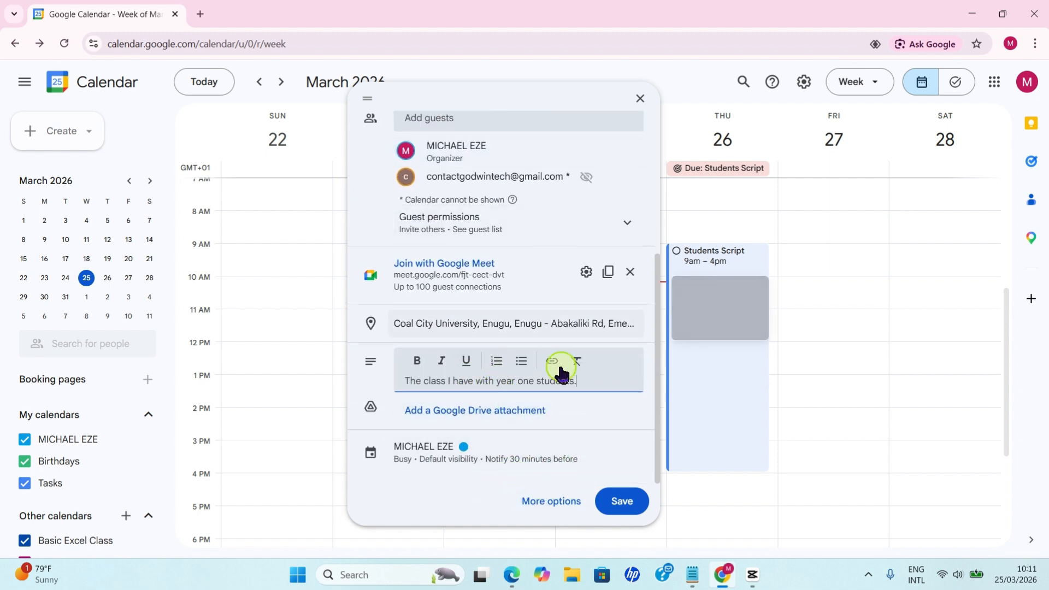
pyautogui.scroll(4, 545, 301)
pyautogui.scroll(-4, 550, 321)
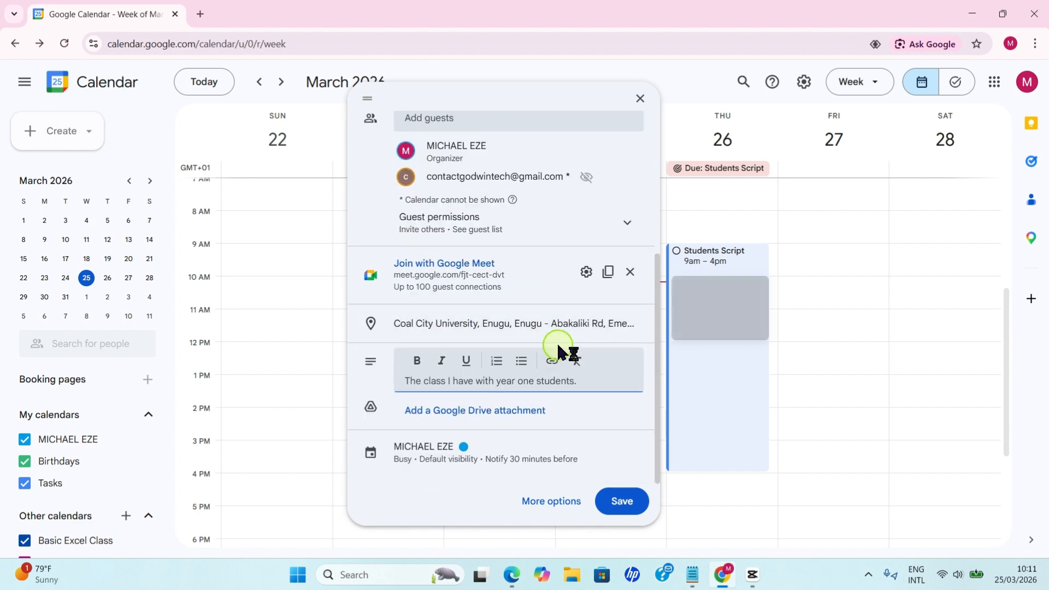
# Save the lecture event and send invitation emails to its guests
pyautogui.click(624, 506)
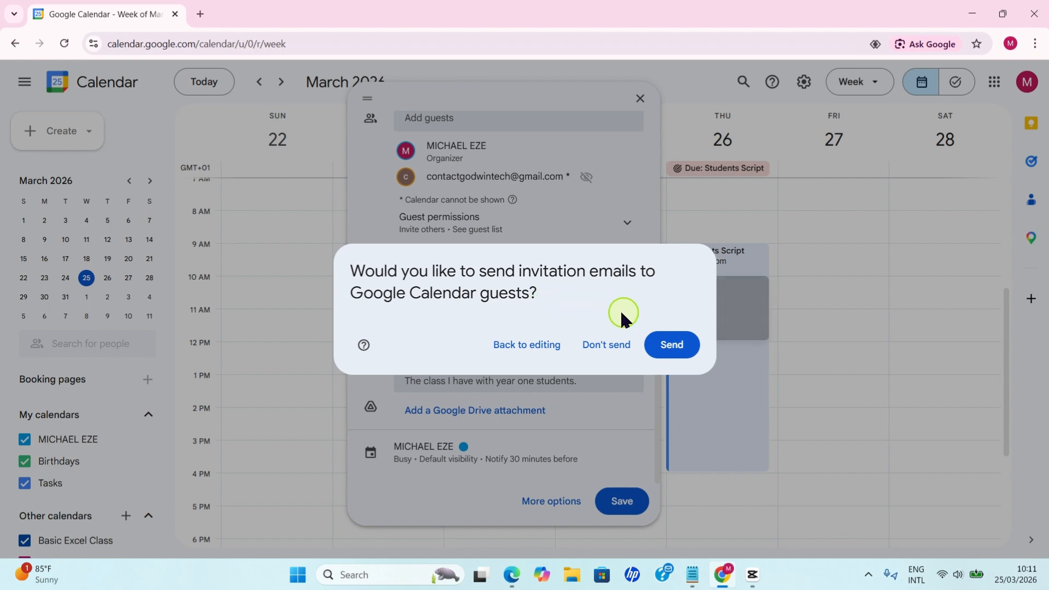
pyautogui.click(672, 346)
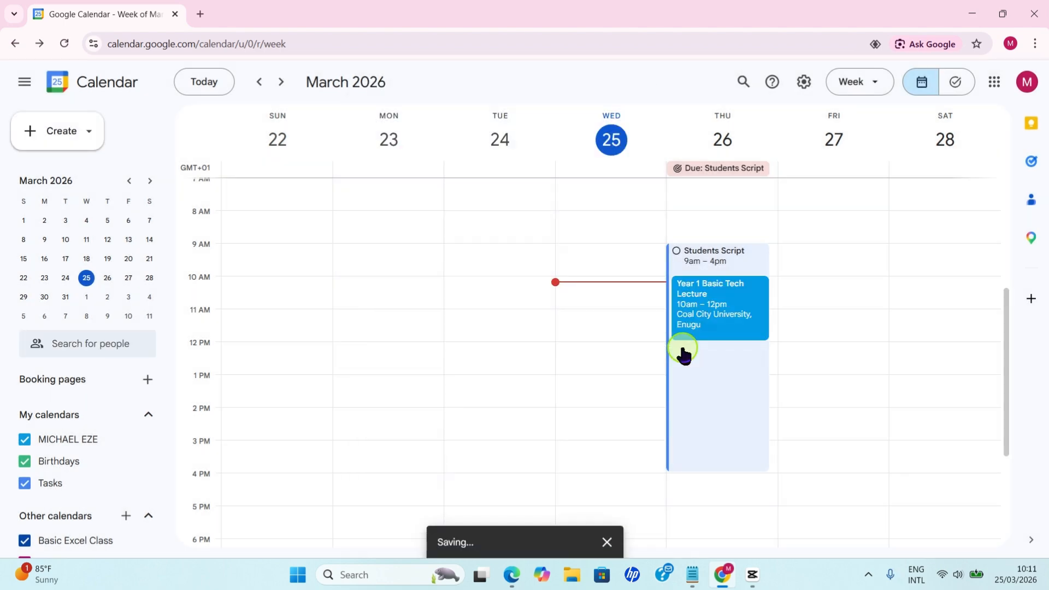